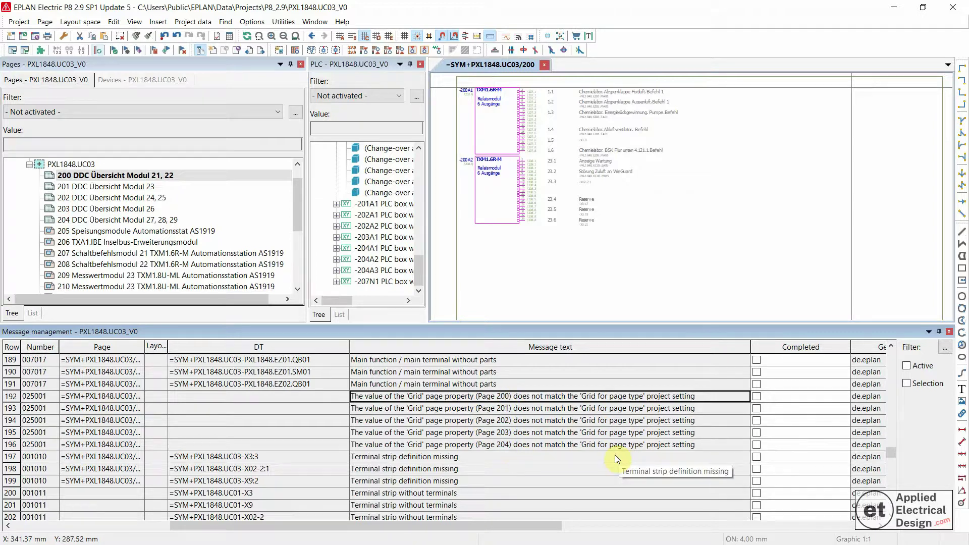
Jump to page 200 from its Grid message and zoom into the schematic.
click(506, 420)
click(422, 401)
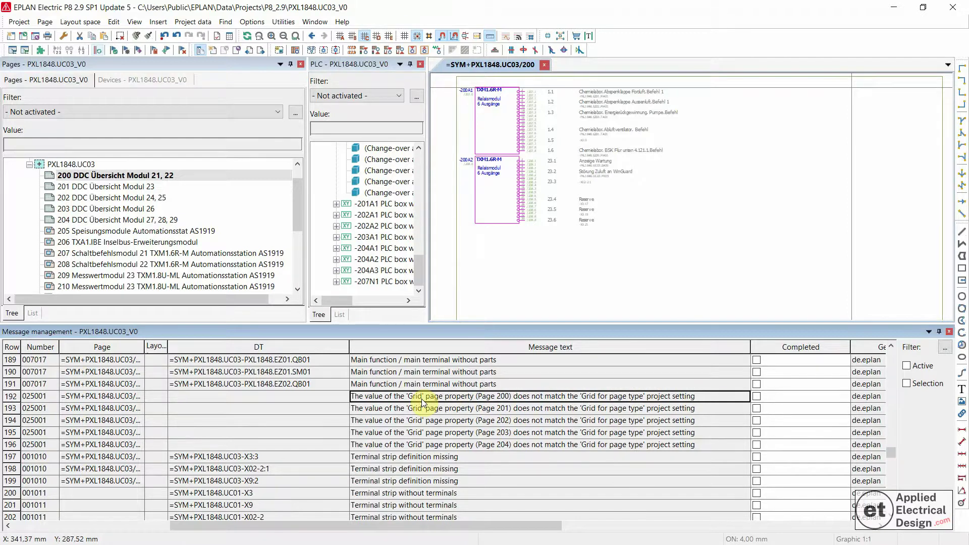
double_click(422, 399)
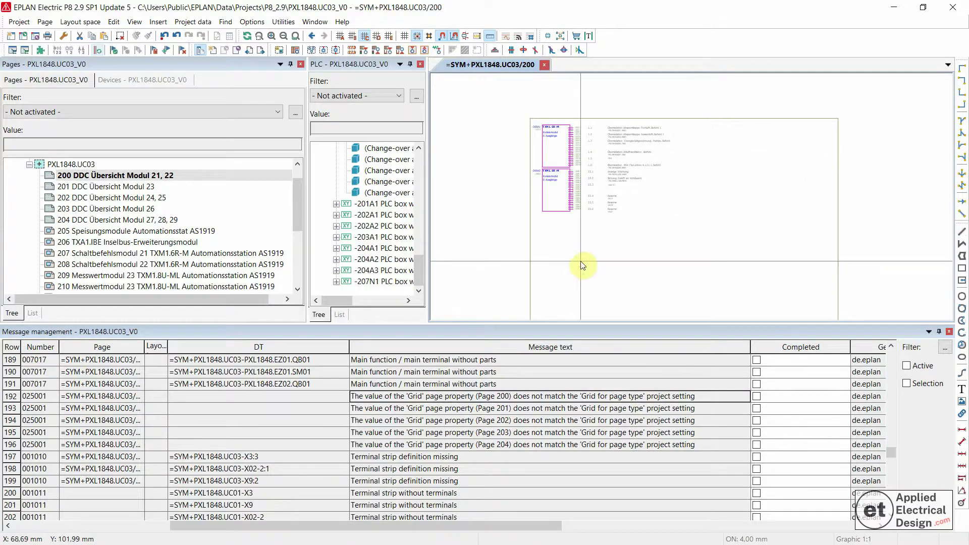
scroll(619, 136, up, 2)
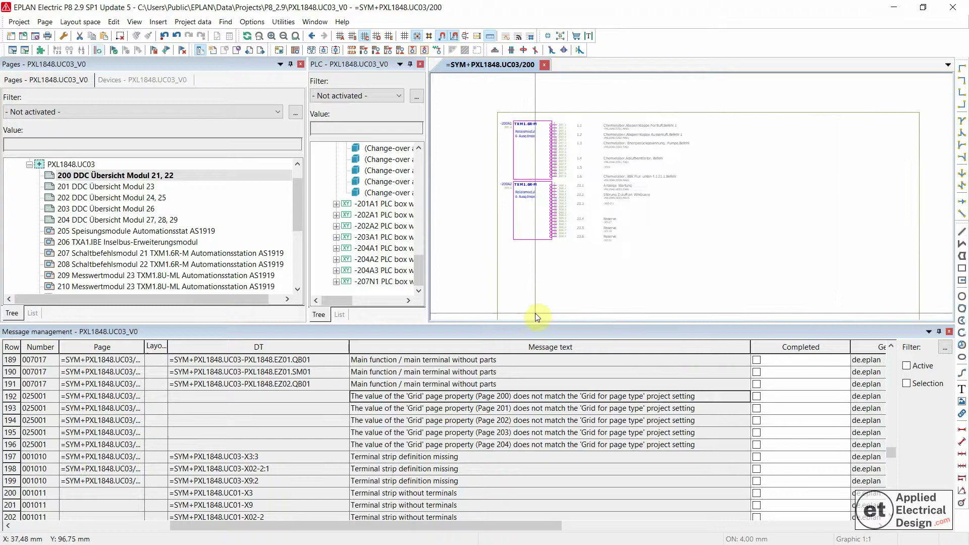
click(253, 22)
click(271, 232)
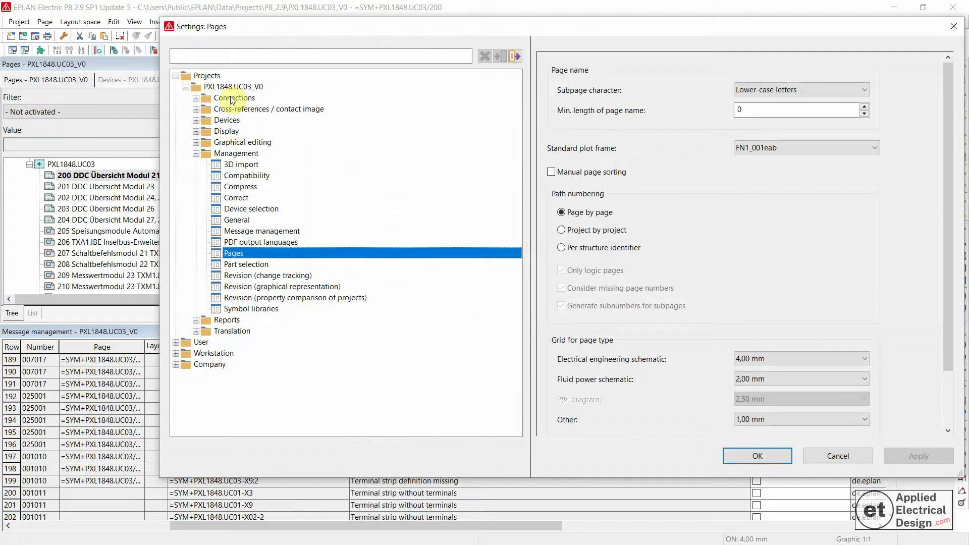
click(238, 154)
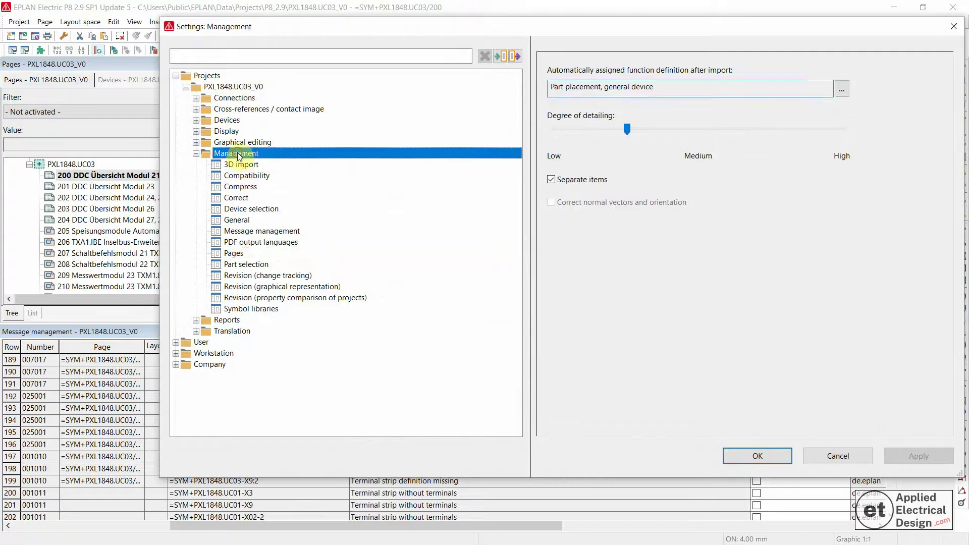
click(235, 254)
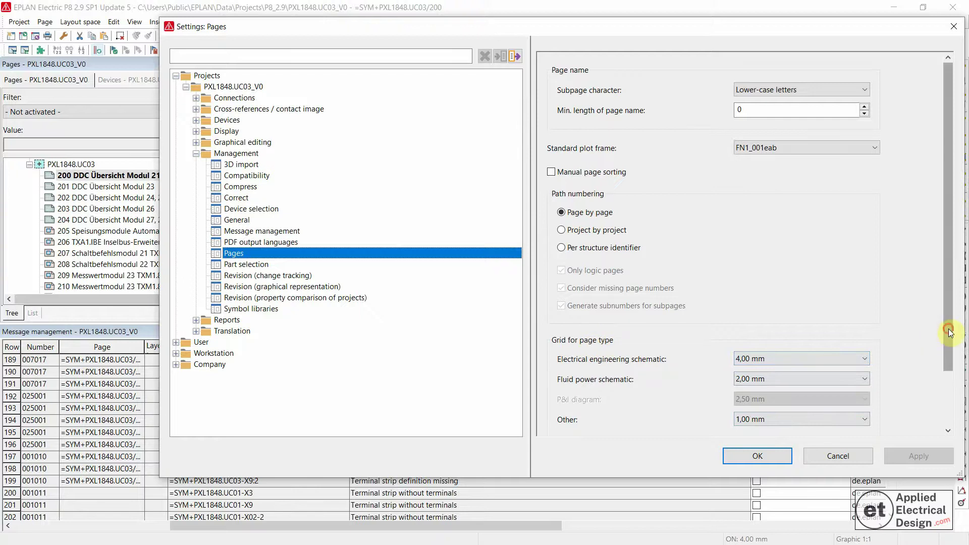
drag(949, 329, 945, 407)
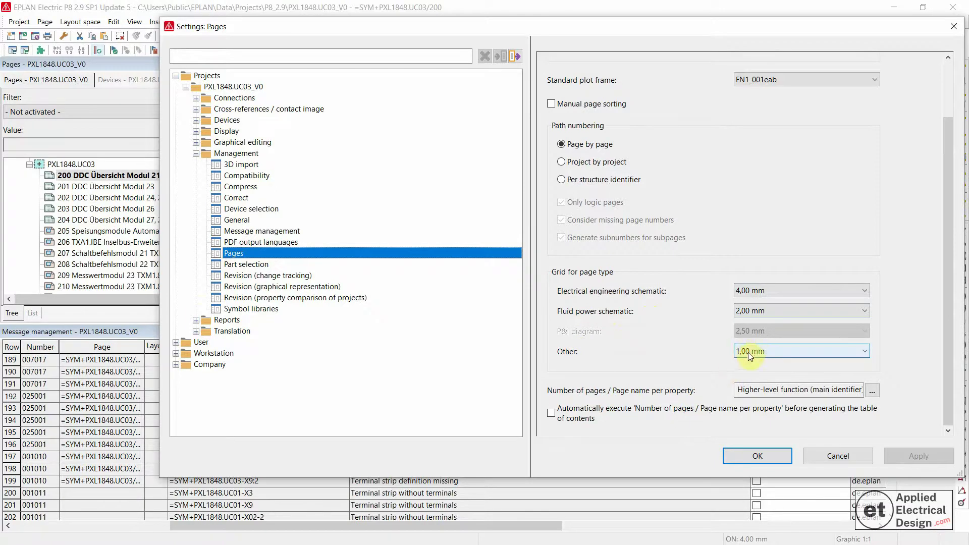
click(821, 458)
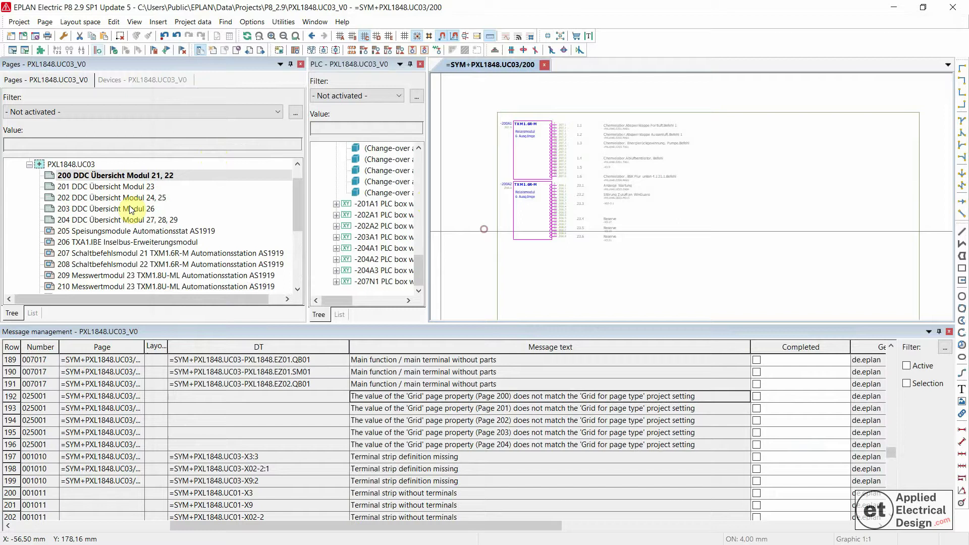
click(73, 176)
click(79, 223)
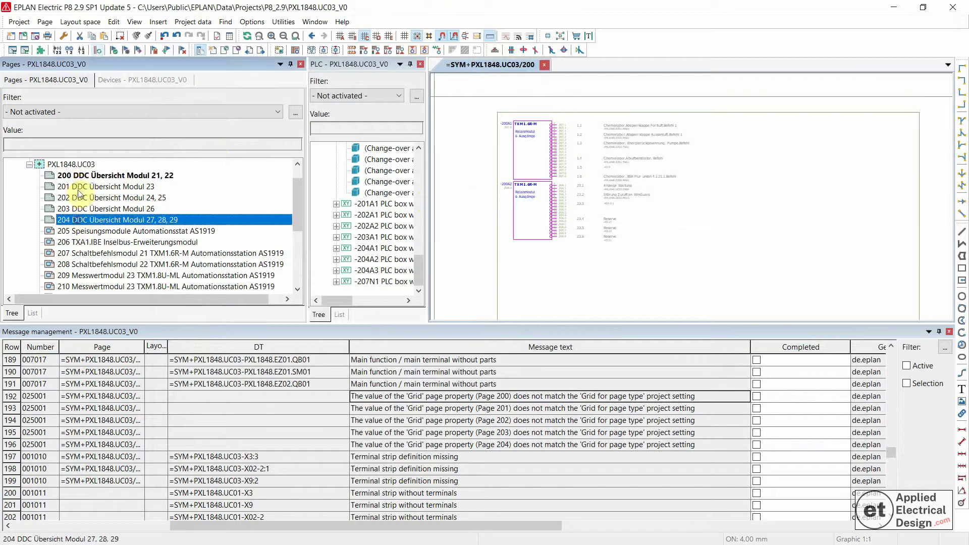
click(73, 177)
click(85, 222)
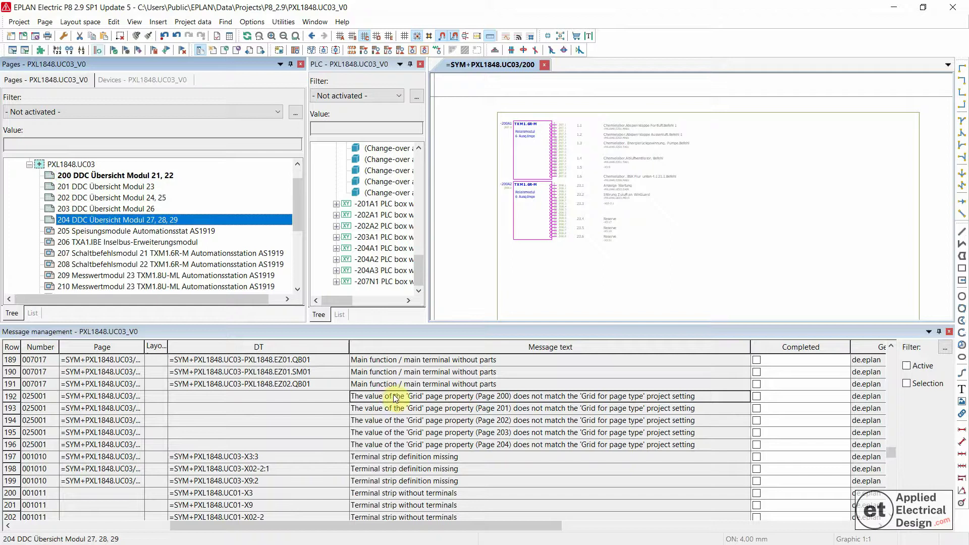
drag(378, 395, 379, 448)
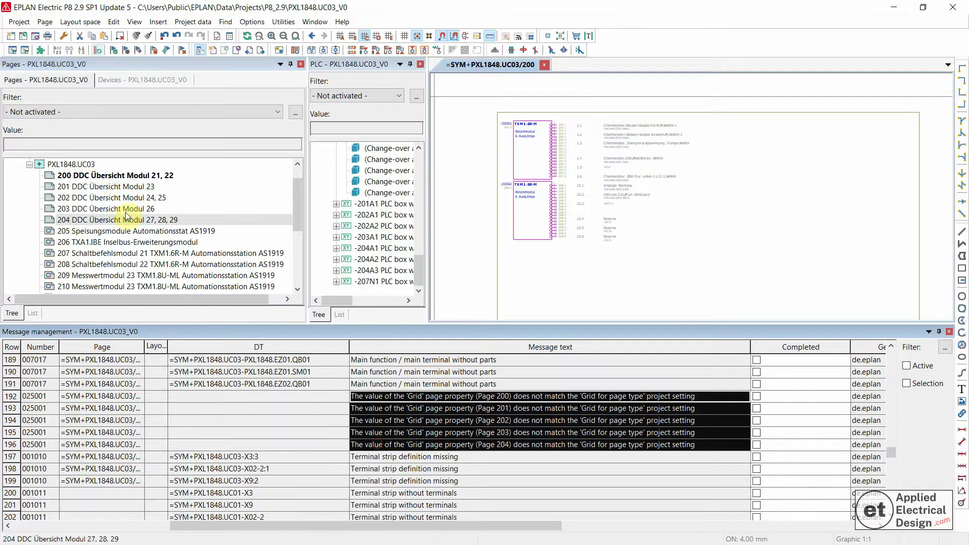
right_click(88, 177)
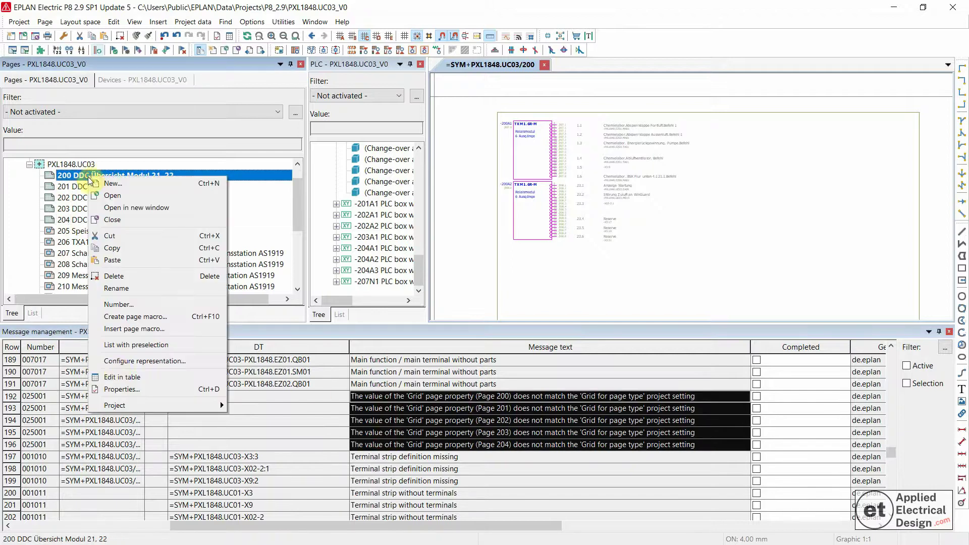
click(121, 389)
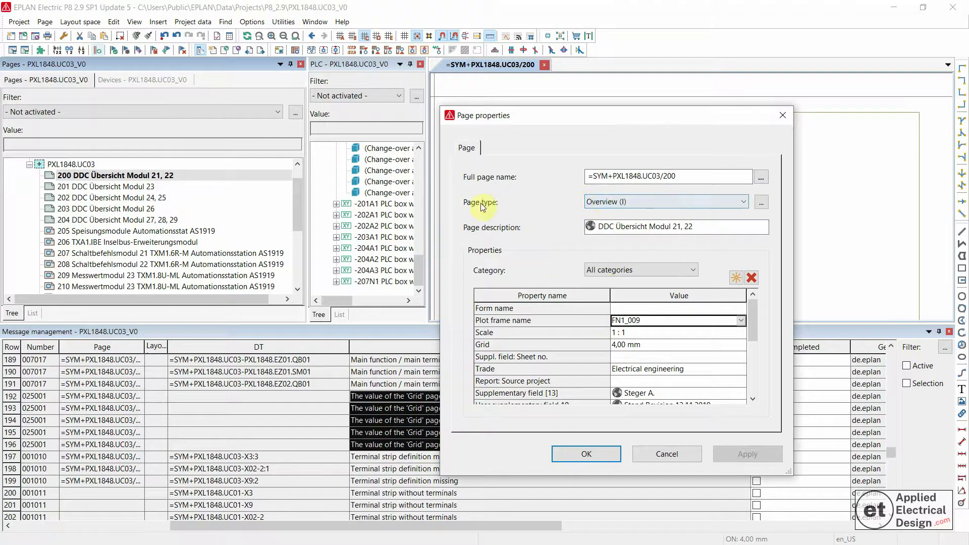
click(666, 454)
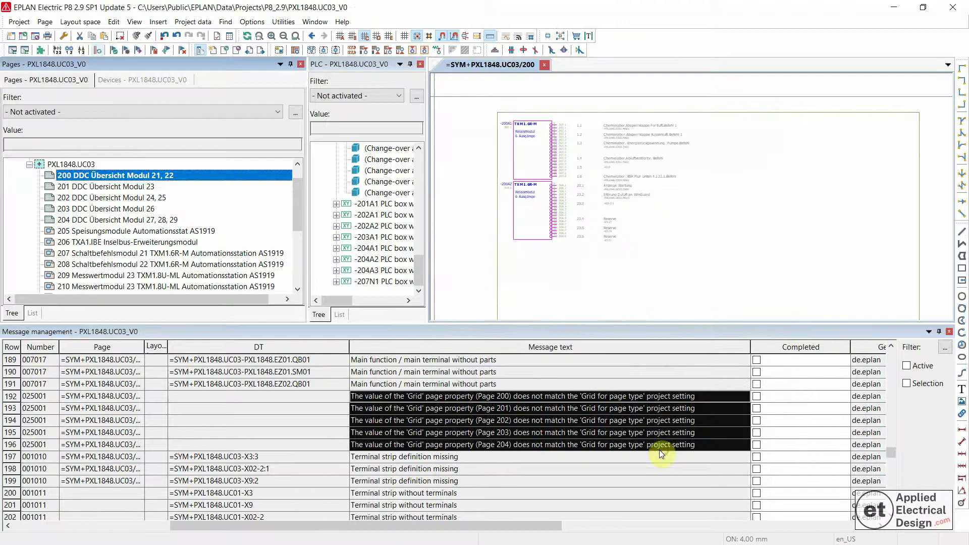
right_click(109, 242)
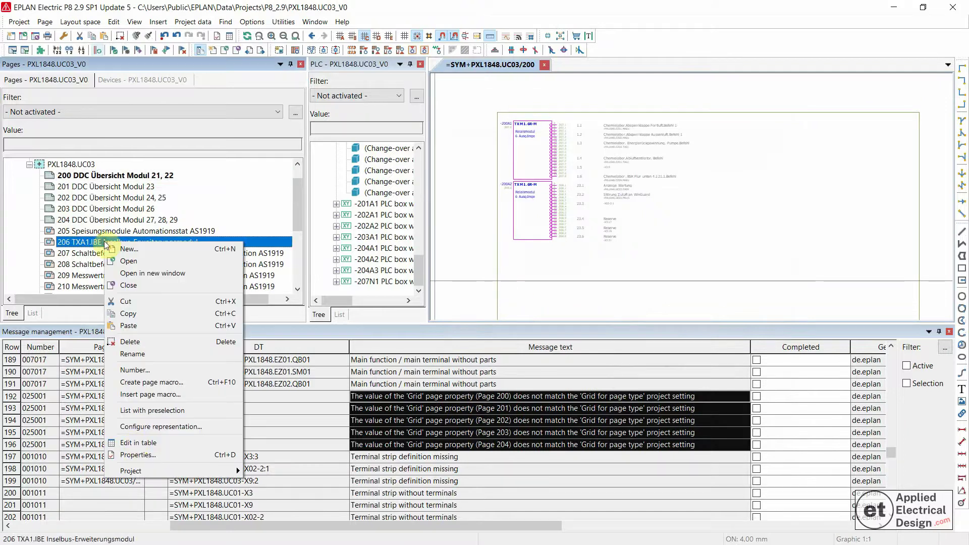
click(150, 454)
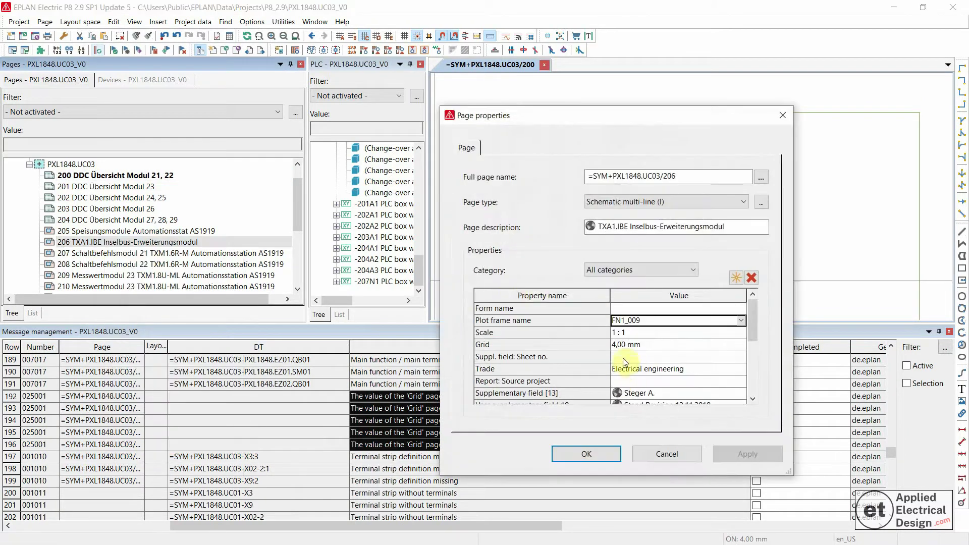
click(666, 345)
click(636, 344)
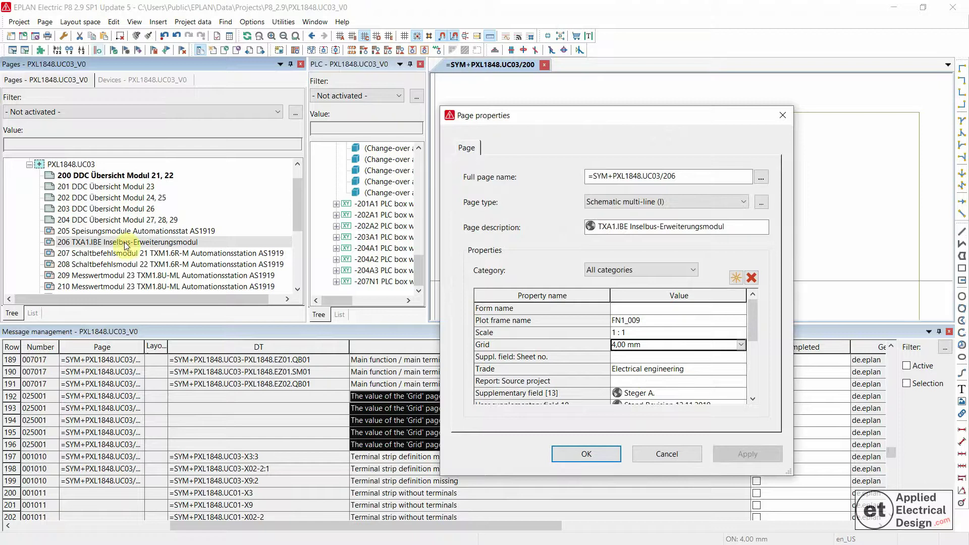
click(658, 454)
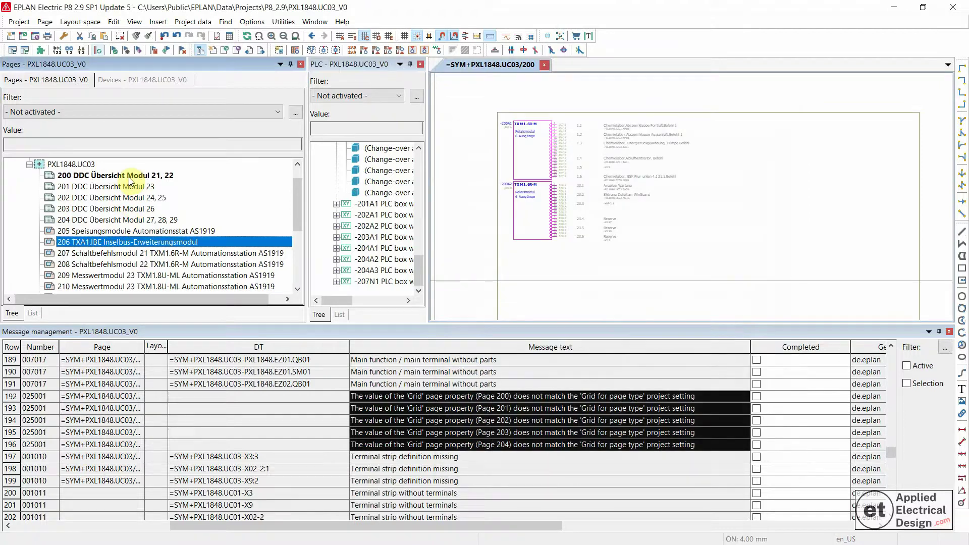
Select pages 200–204 together and change their shared Grid property from 4,00 mm to 1,00 mm.
click(128, 176)
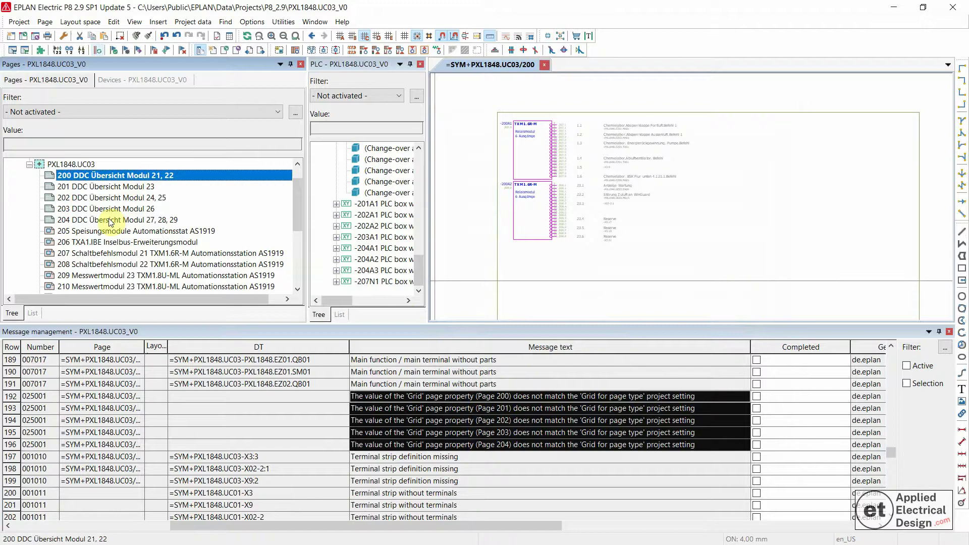
shift+click(110, 222)
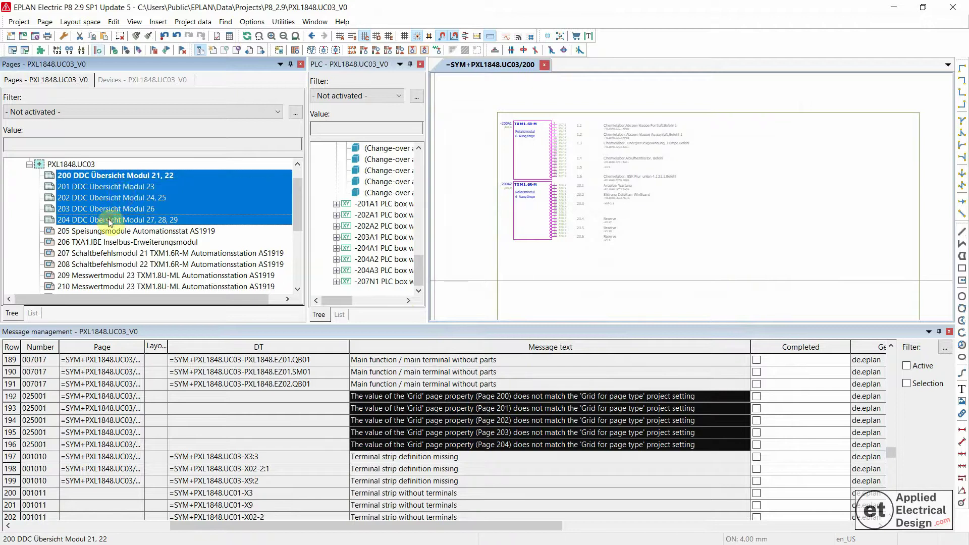
click(119, 177)
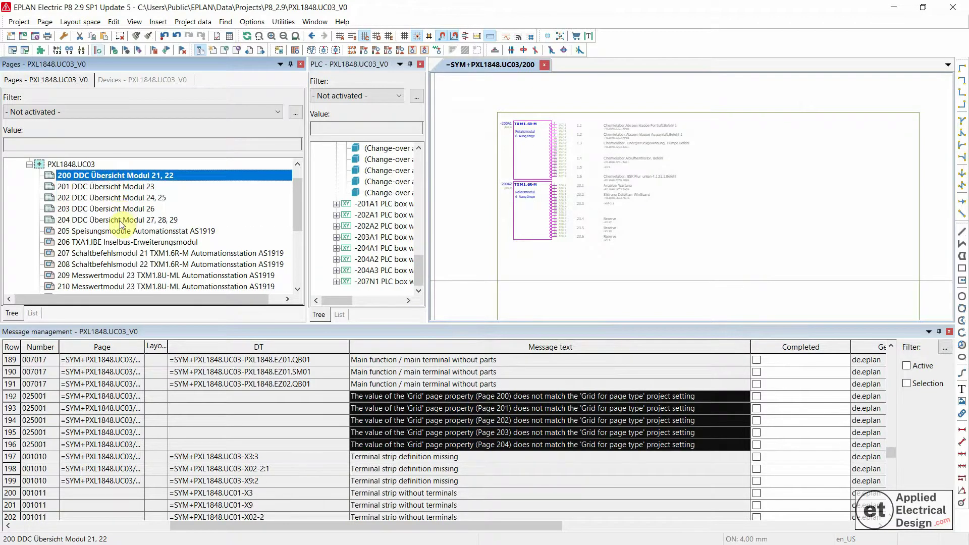
shift+click(117, 222)
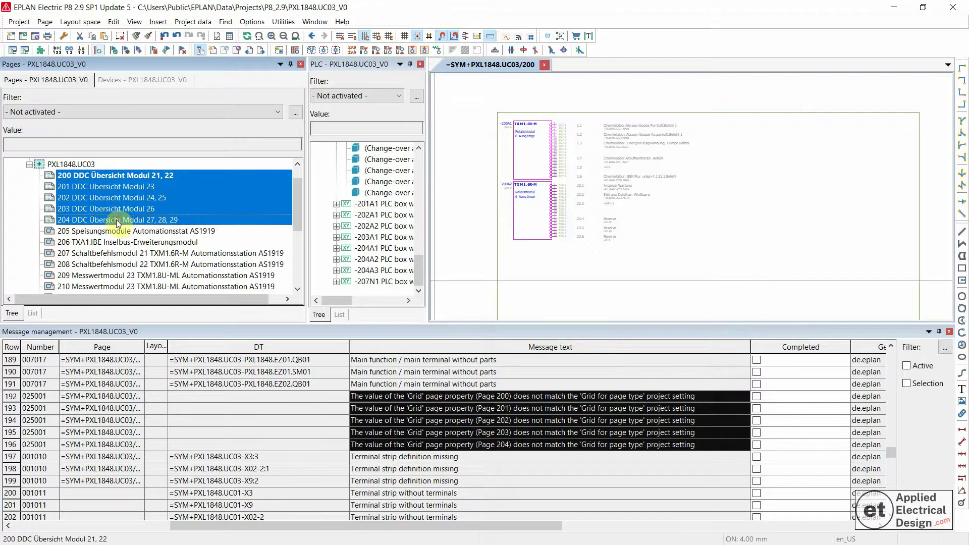
right_click(121, 201)
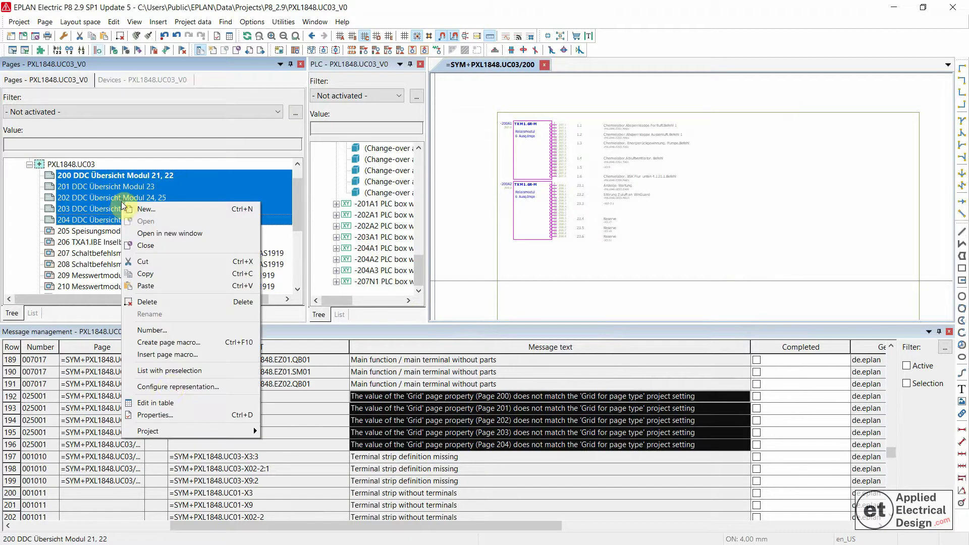
click(160, 412)
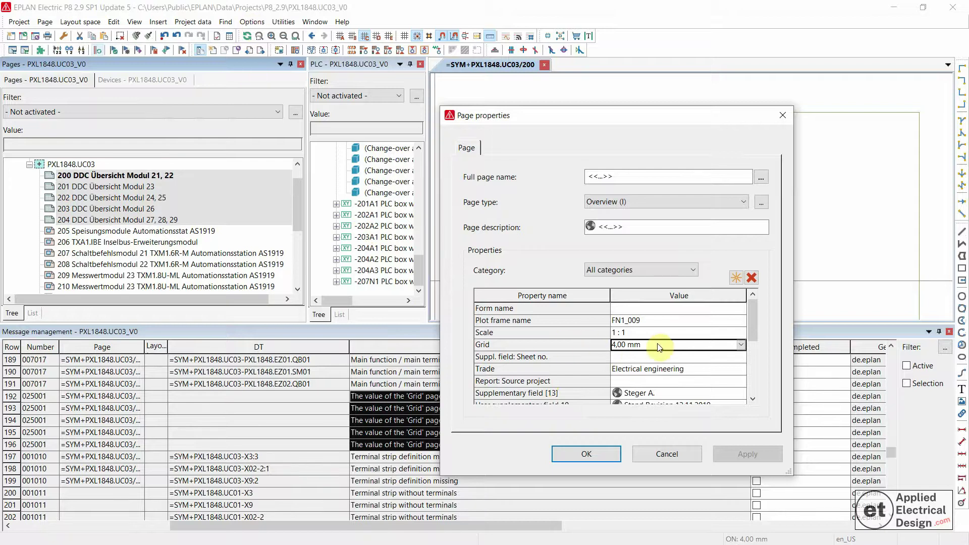
click(619, 340)
scroll(619, 356, up, 2)
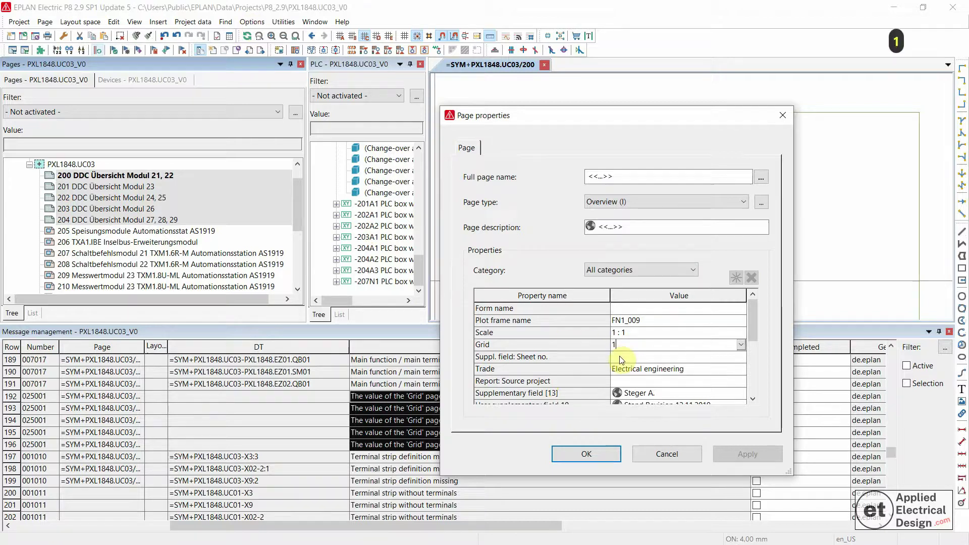
click(591, 332)
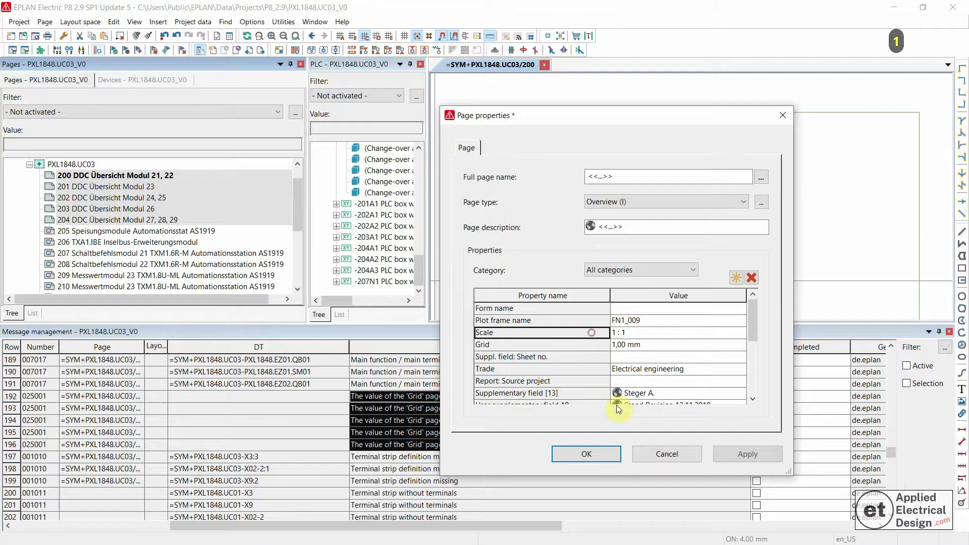
Confirm the 1,00 mm grid and tick Completed on the Grid messages for pages 200–204.
click(595, 453)
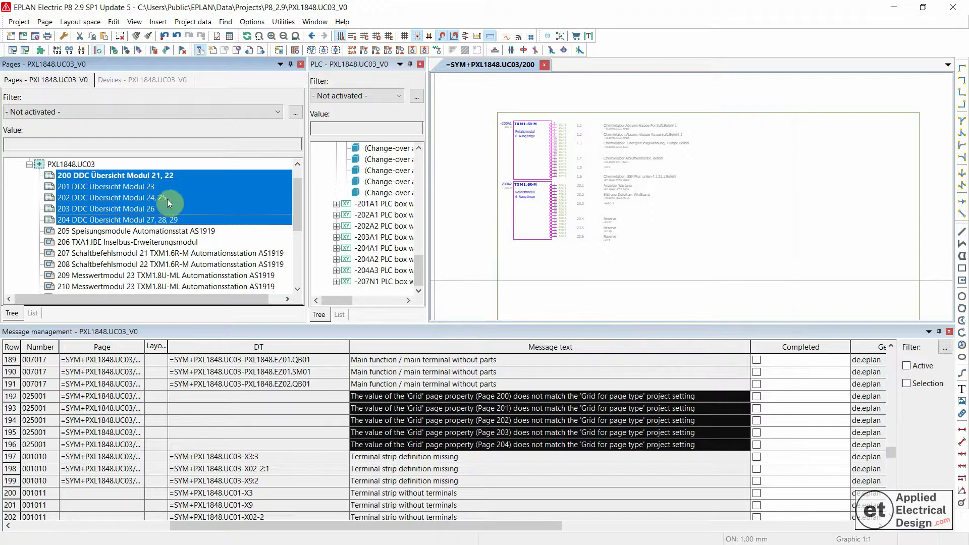
click(498, 433)
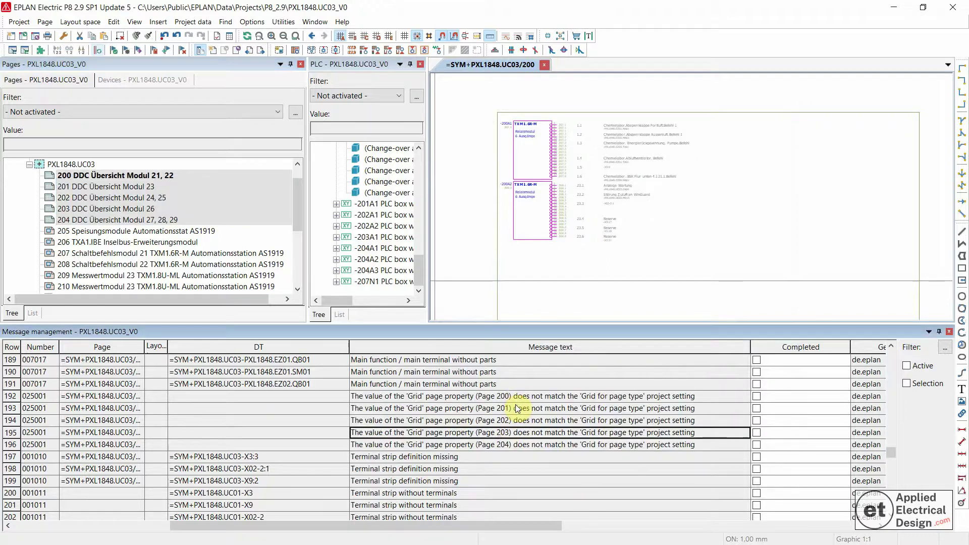
right_click(516, 399)
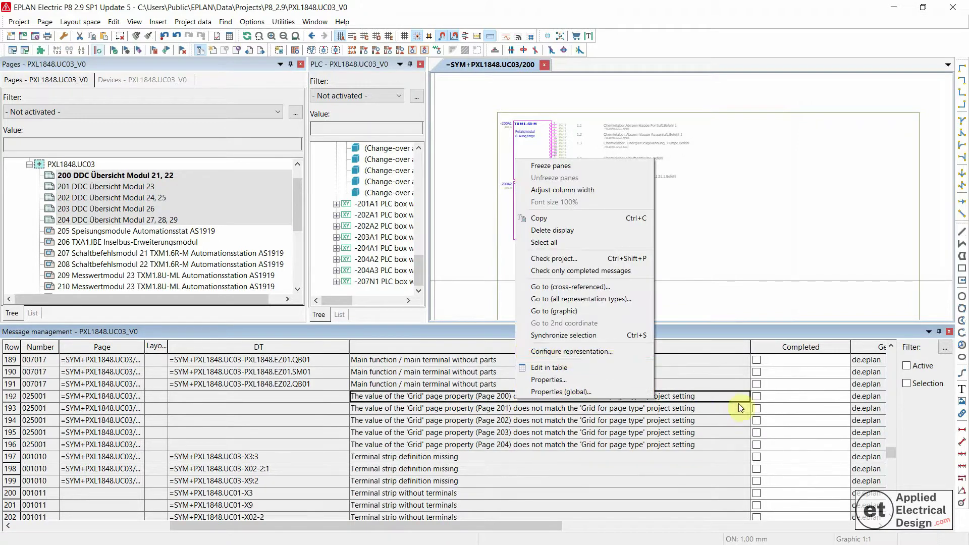
click(756, 396)
click(756, 408)
click(756, 420)
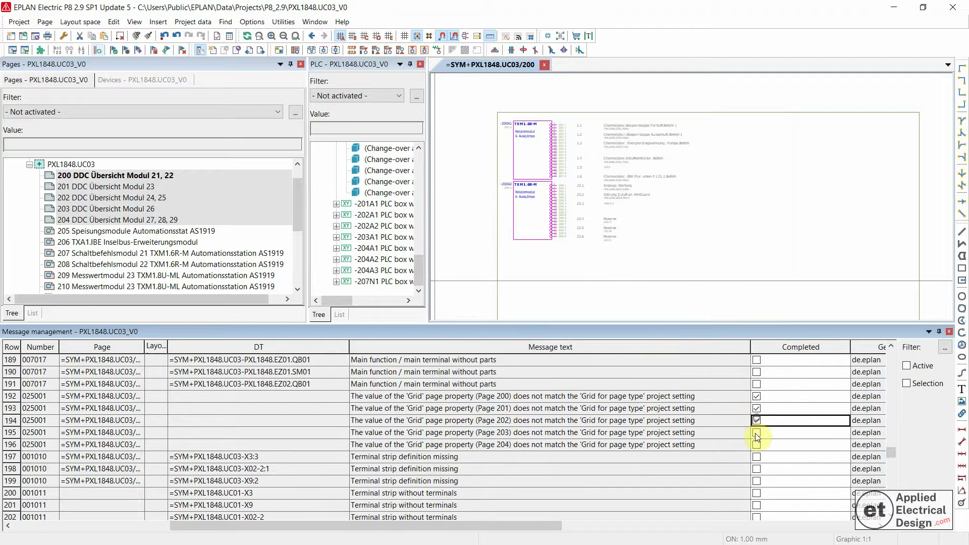
click(757, 433)
click(756, 445)
Remove the completed grid messages from the message list with Check only completed messages.
right_click(617, 400)
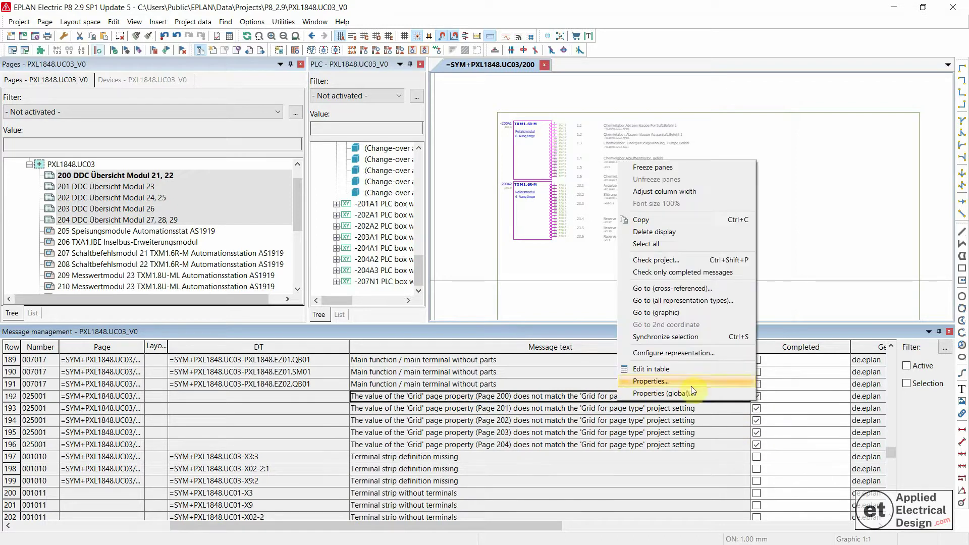
key(Escape)
drag(773, 402, 775, 444)
right_click(800, 410)
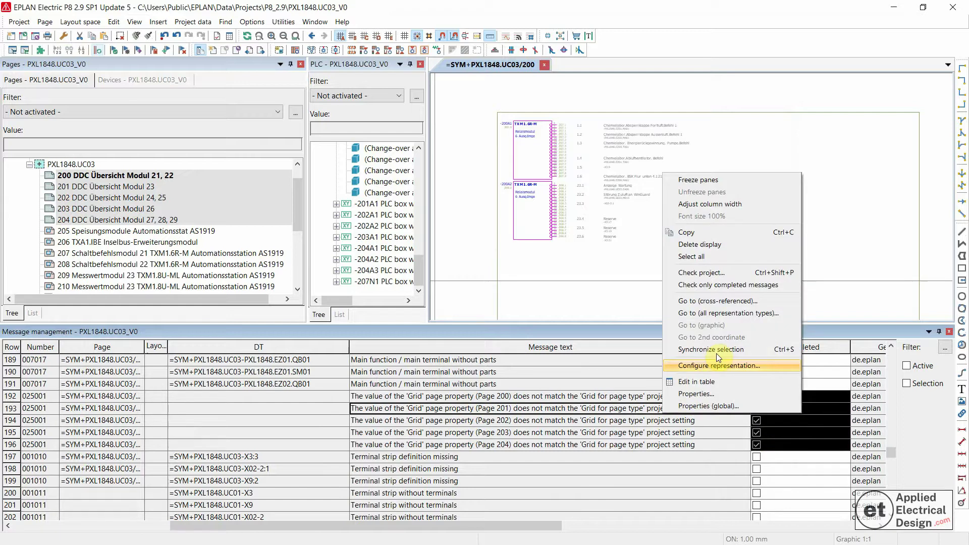
key(Escape)
right_click(612, 473)
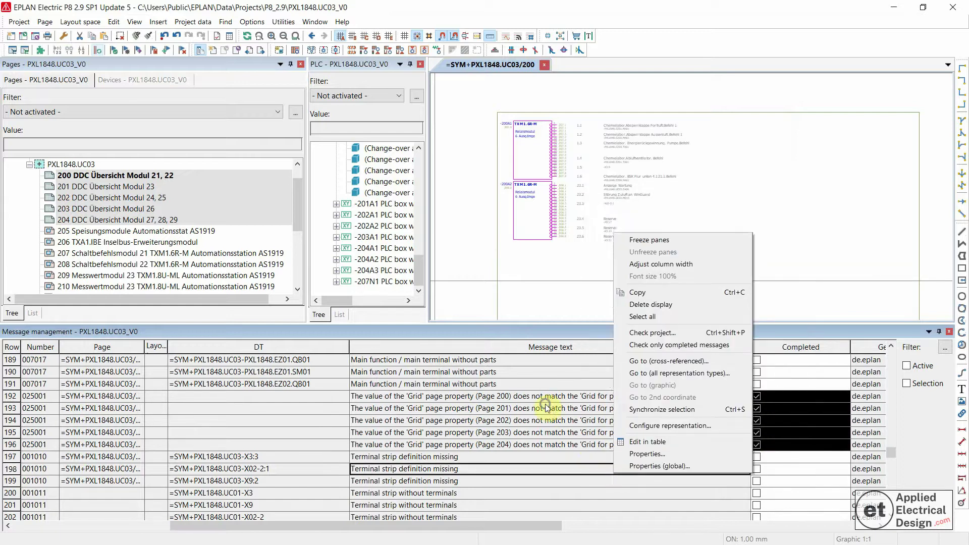
right_click(546, 402)
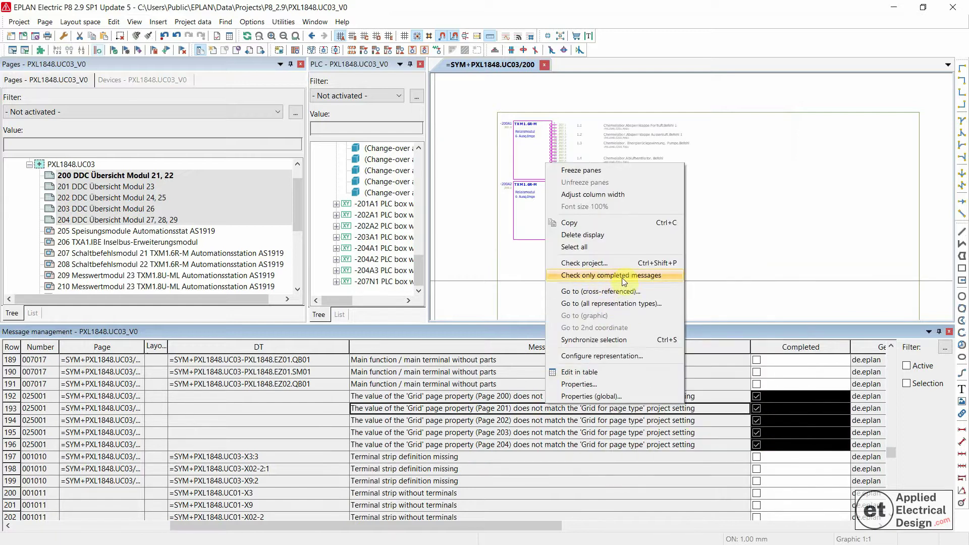
click(607, 276)
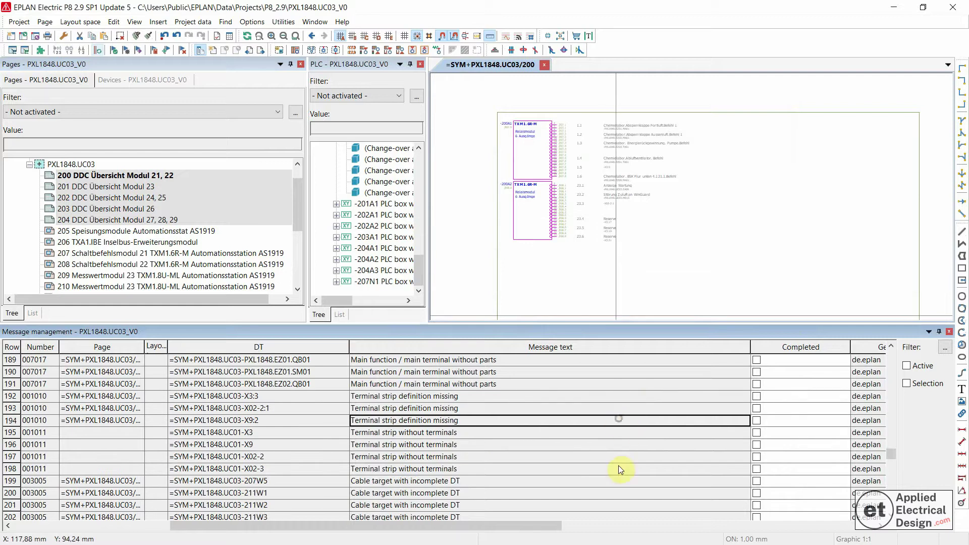
drag(891, 449, 889, 472)
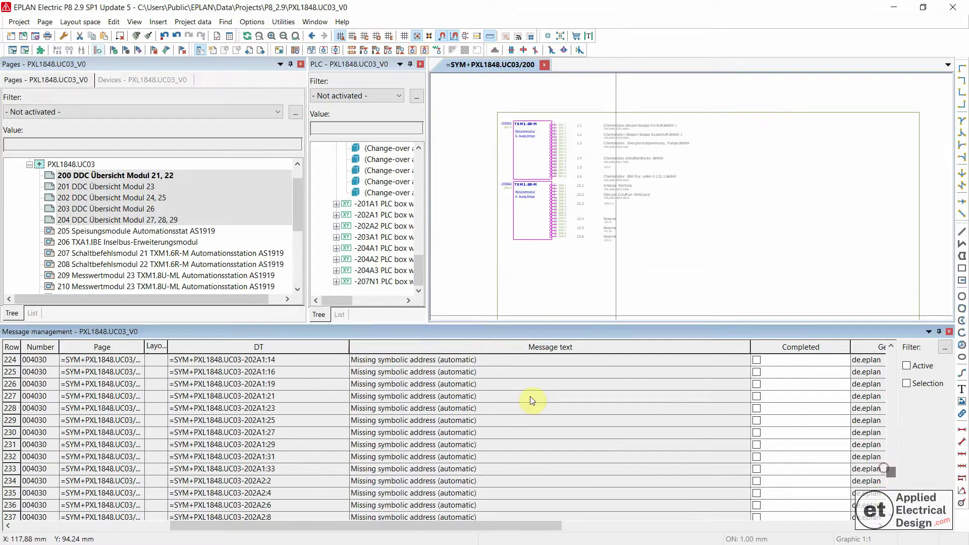
click(528, 407)
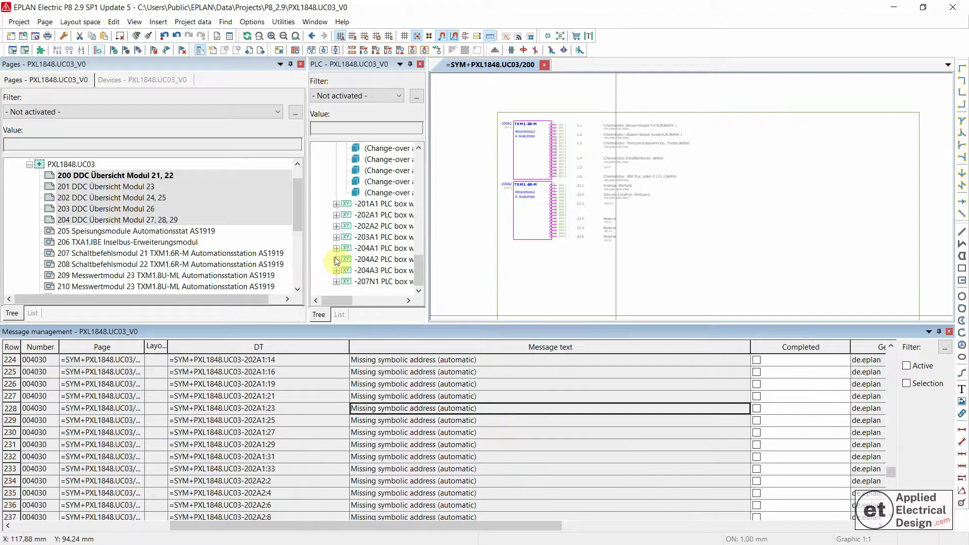
click(467, 230)
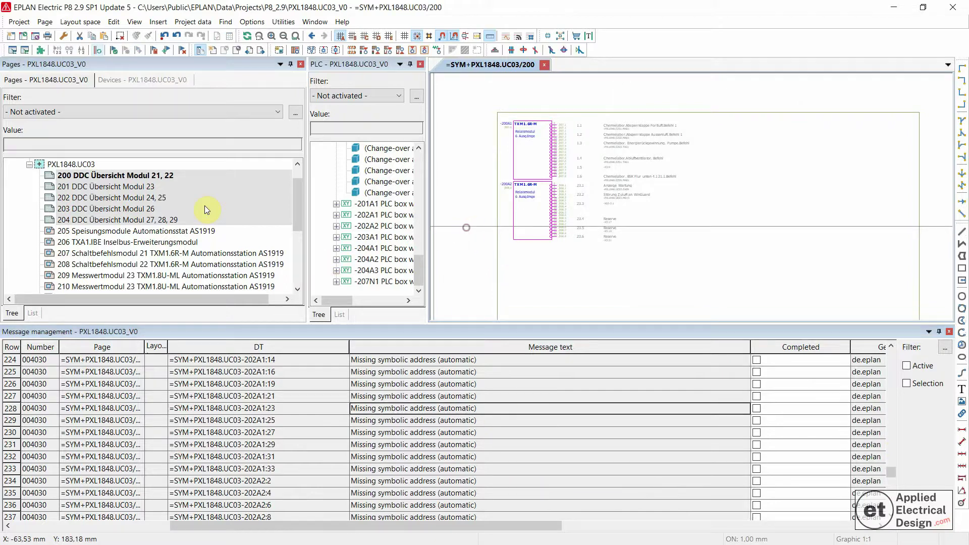
Show the Management > Pages settings of project PXL1848.UC03_V0 via Options > Settings.
click(252, 22)
click(271, 236)
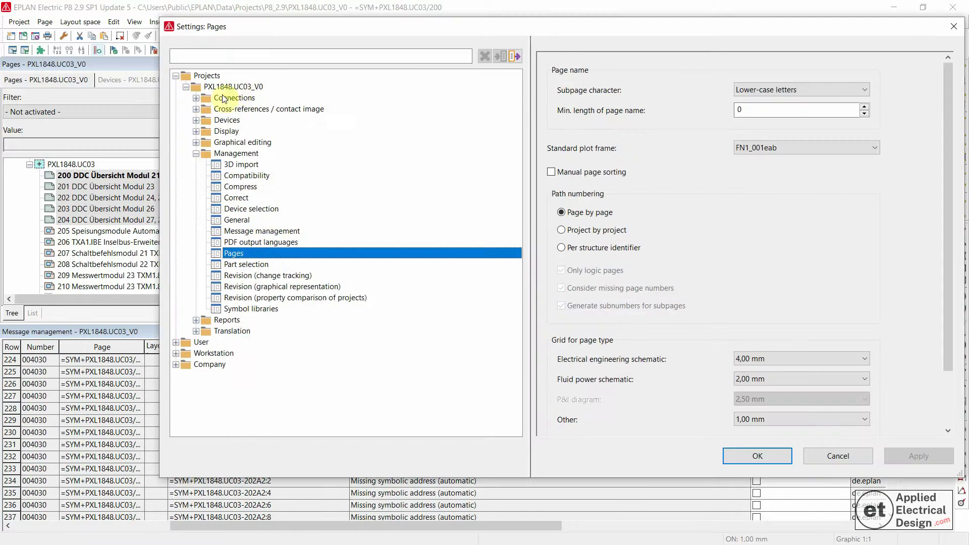
click(235, 88)
click(238, 254)
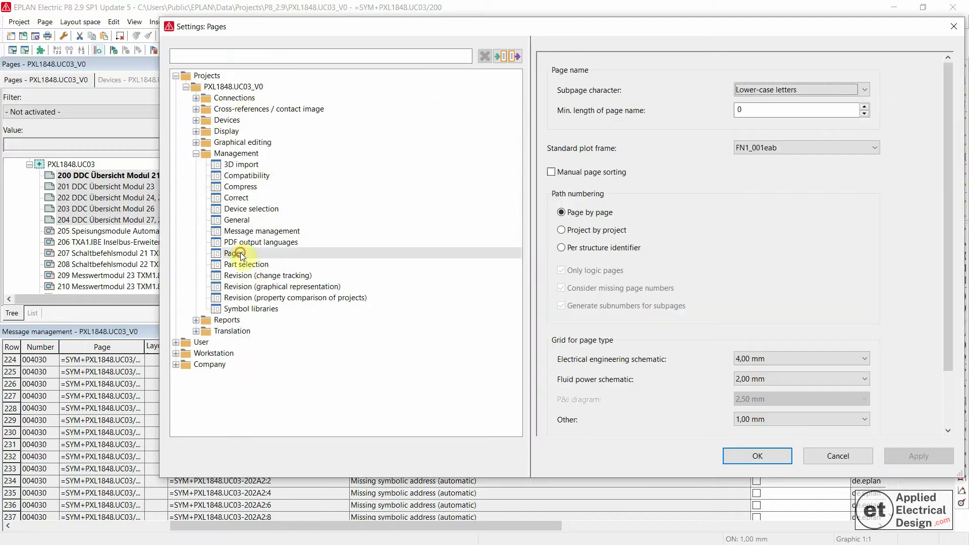